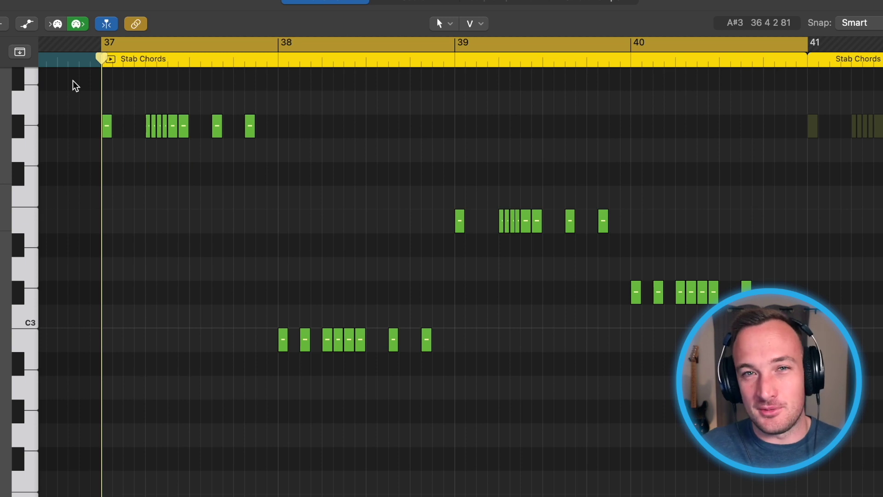
# - Play back the Stab Chords stab notes from bar 37
pyautogui.press('space')
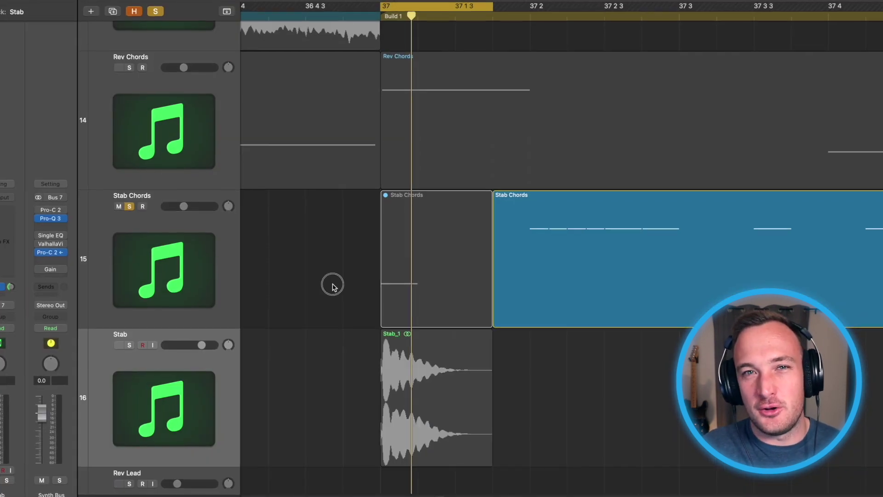
# - Select the Stab_1 audio region on the new Stab track at bar 37
pyautogui.click(244, 333)
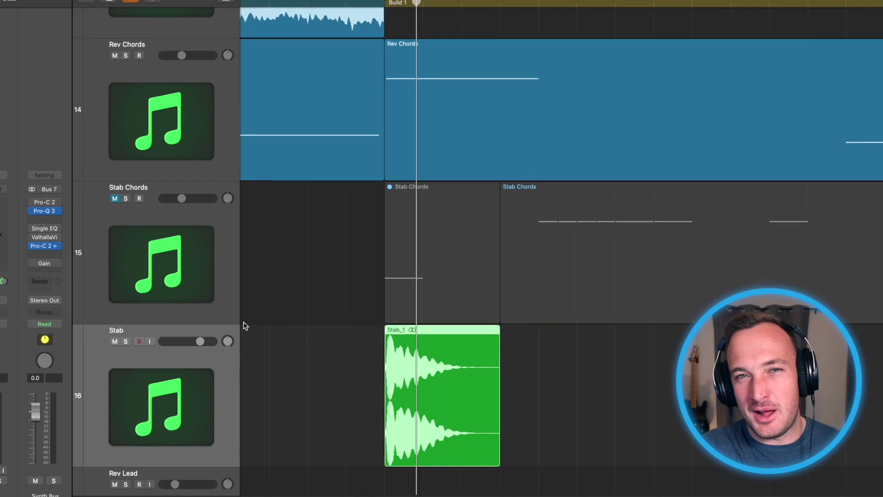
# - Fit all tracks in view and turn the Stab_1 sample into a Quick Sampler (Original) track
pyautogui.hotkey('alt', 'c')
pyautogui.click(621, 23)
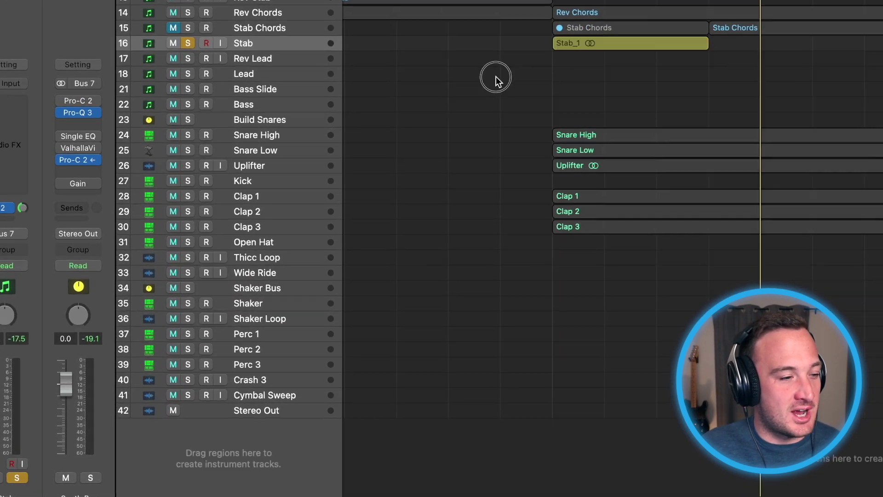
pyautogui.moveTo(414, 195); pyautogui.dragTo(144, 422)
pyautogui.click(196, 388)
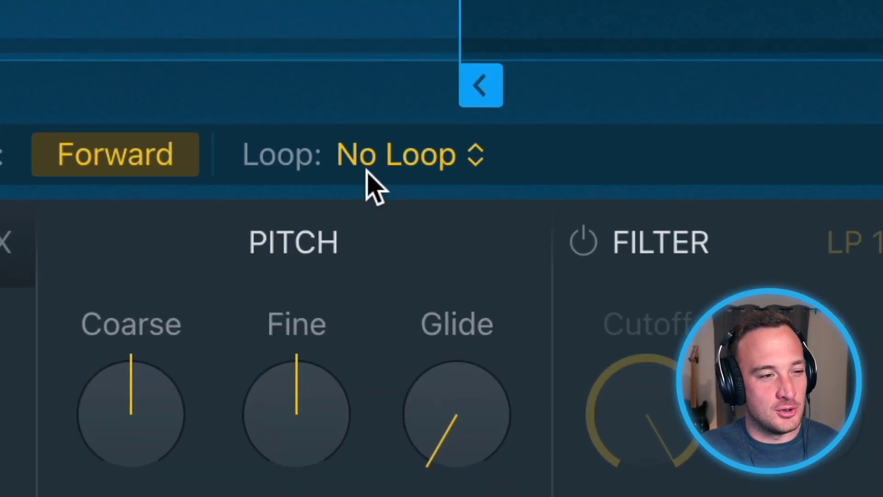
# - Set the Stab_1 loop mode to Forward and audition a Loop End near 0.241 s
pyautogui.click(347, 256)
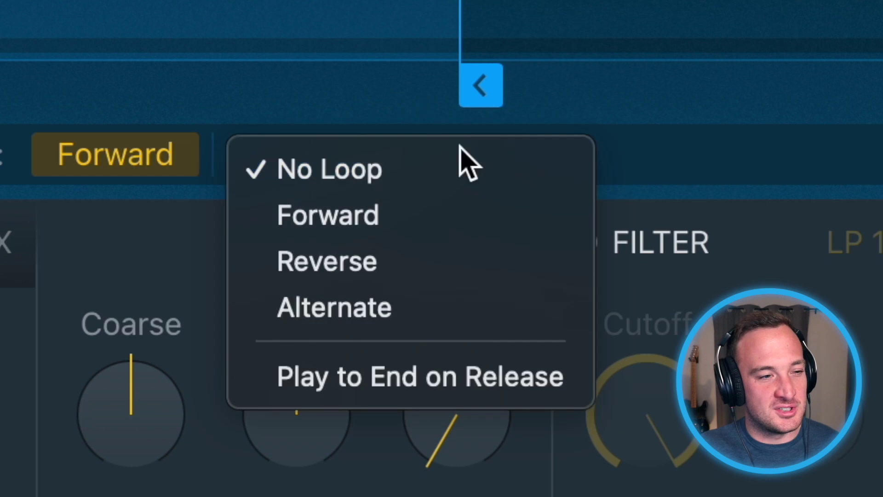
pyautogui.click(414, 221)
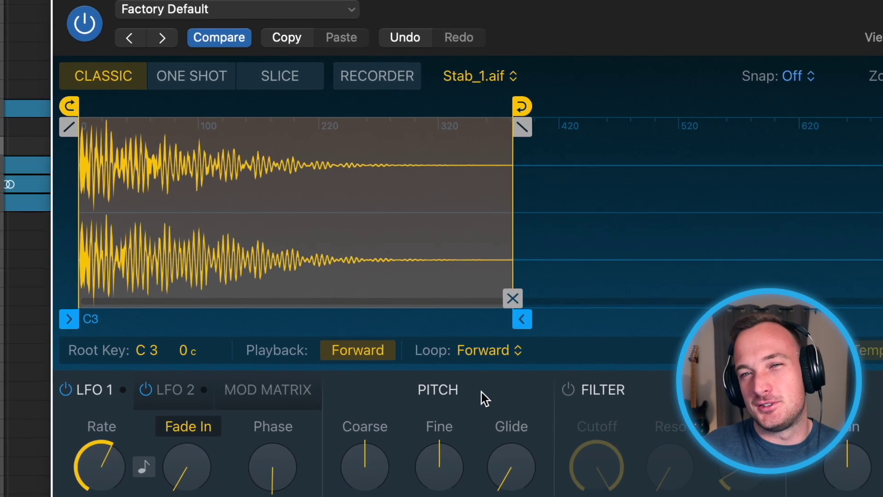
pyautogui.moveTo(616, 116); pyautogui.dragTo(628, 258)
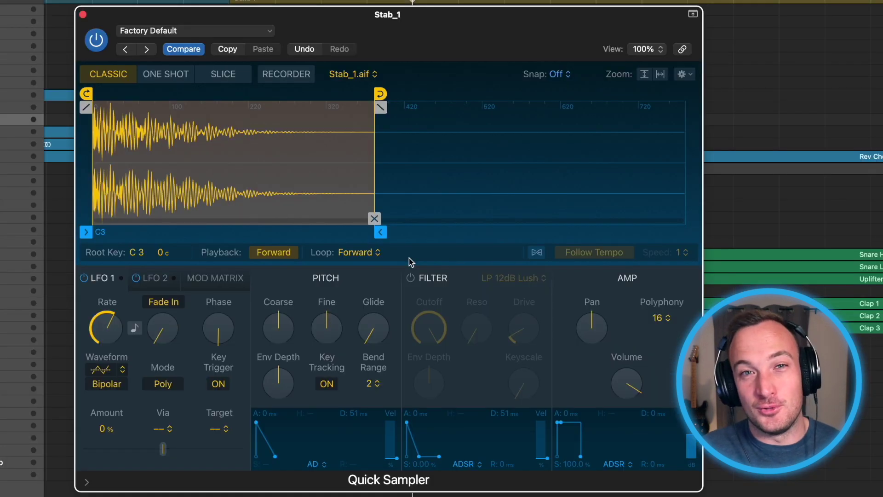
# - Switch the loop to Alternate, try Loop End near 0.226 s, then restore it to 0.362 s
pyautogui.click(359, 253)
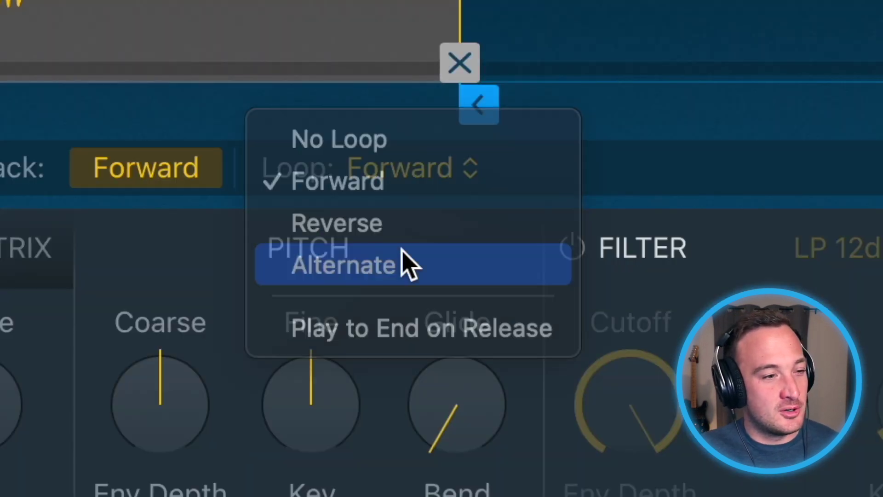
pyautogui.click(404, 260)
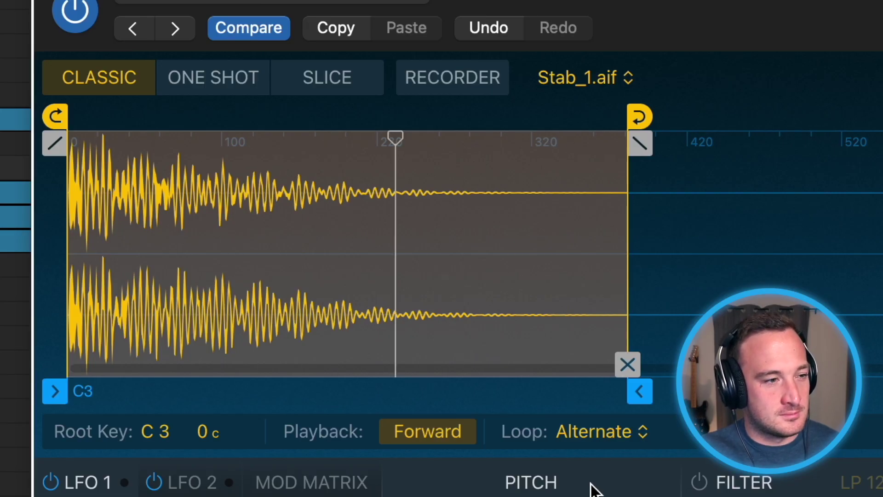
pyautogui.moveTo(639, 115); pyautogui.dragTo(566, 158)
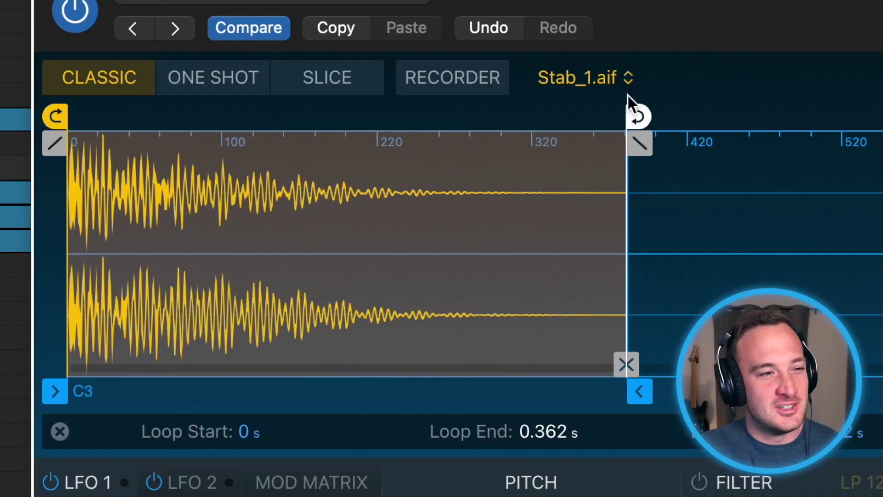
pyautogui.moveTo(634, 111)
pyautogui.mouseDown()
pyautogui.moveTo(453, 138)
pyautogui.moveTo(626, 150)
pyautogui.moveTo(638, 161)
pyautogui.mouseUp()
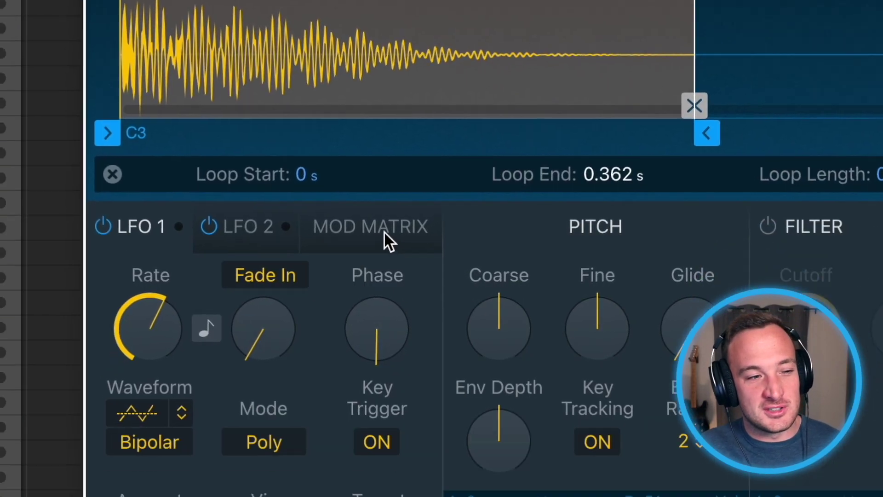
# - In Mod Matrix row 1, route Mod Wheel to Loop End with amount -100
pyautogui.click(340, 481)
pyautogui.click(438, 150)
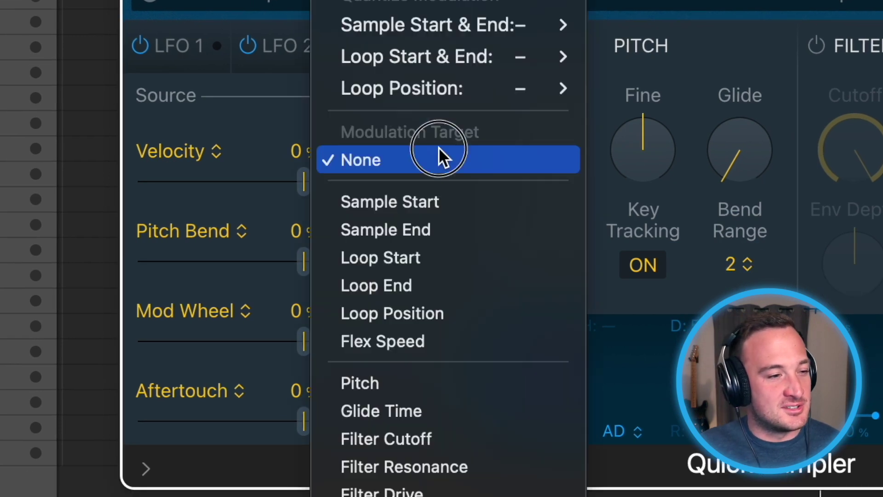
pyautogui.click(420, 283)
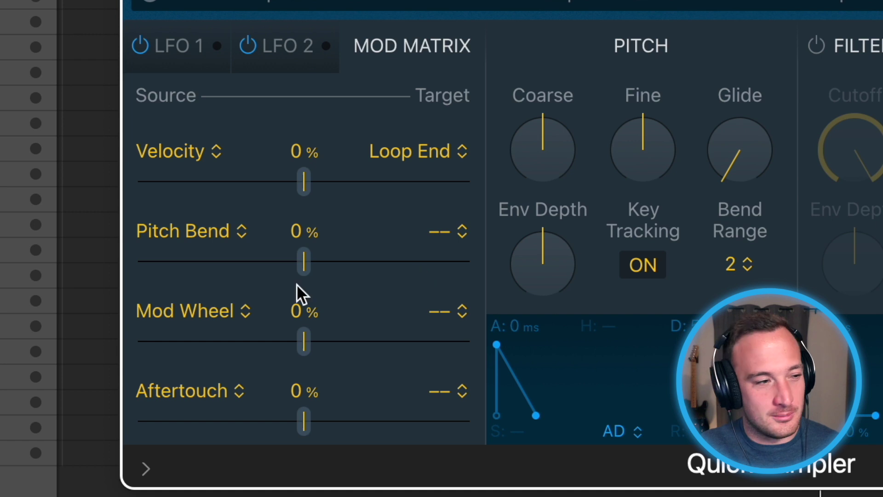
pyautogui.click(174, 150)
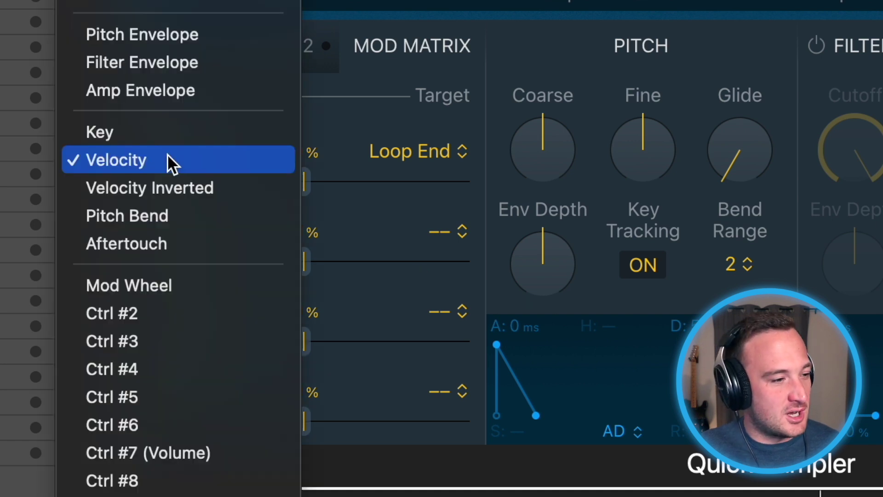
pyautogui.click(149, 284)
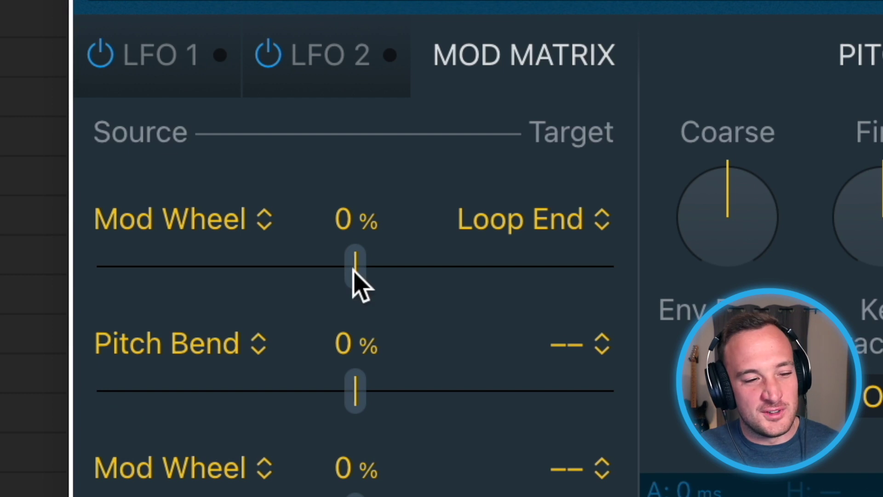
pyautogui.moveTo(357, 283); pyautogui.dragTo(70, 263)
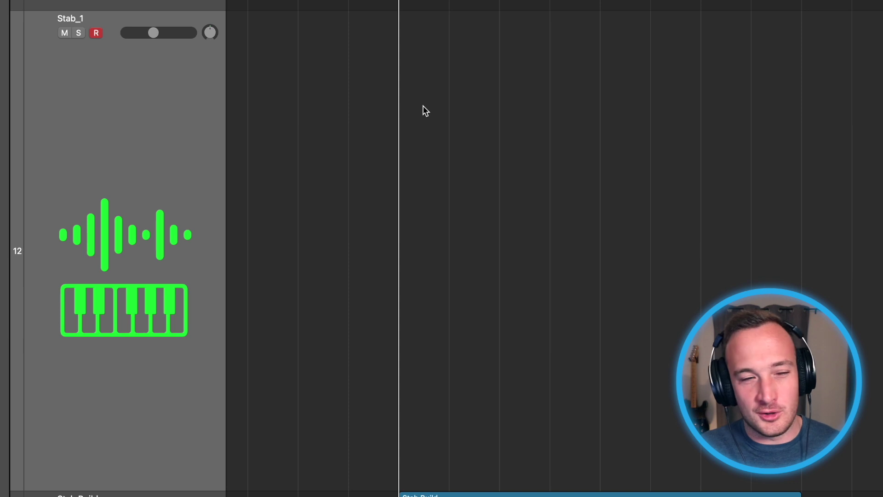
# - Create an empty MIDI region on Stab_1 and add a C3 note to it
pyautogui.rightClick(423, 111)
pyautogui.click(433, 113)
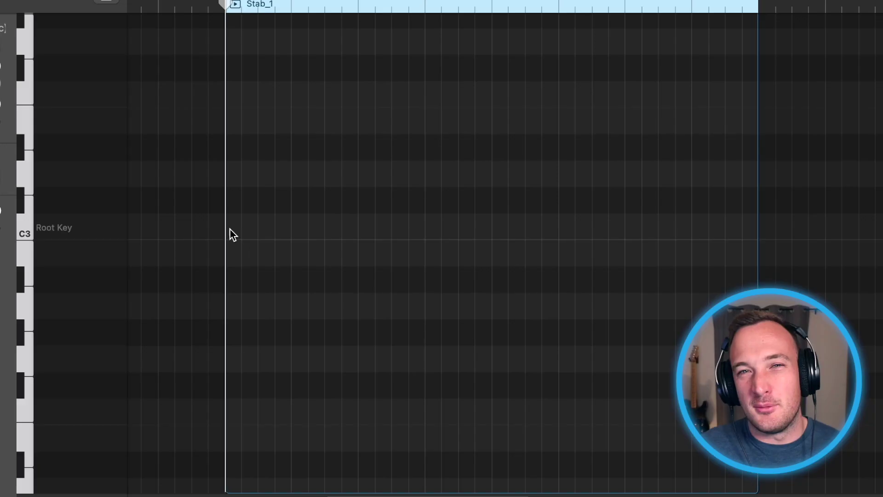
pyautogui.rightClick(230, 229)
pyautogui.click(244, 232)
pyautogui.click(255, 72)
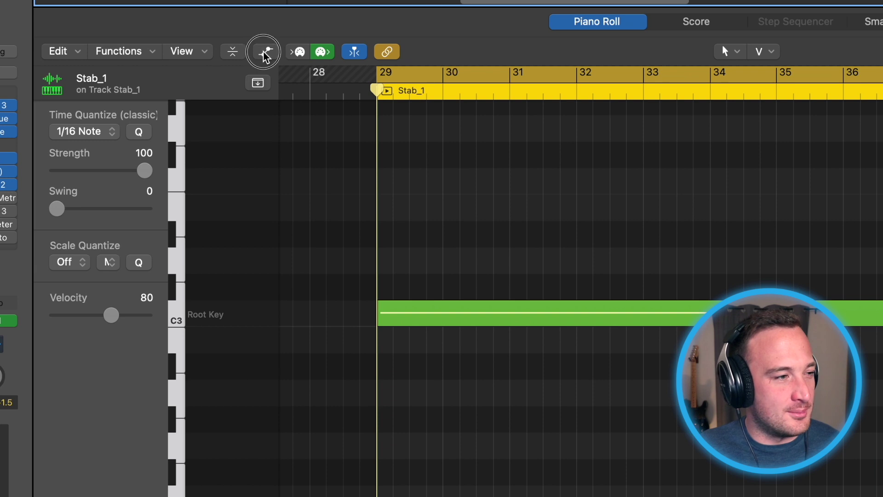
# - Show Ch. 1 Modulation automation, move the 114 peak near bar 31, and lower the held level to 79
pyautogui.click(265, 54)
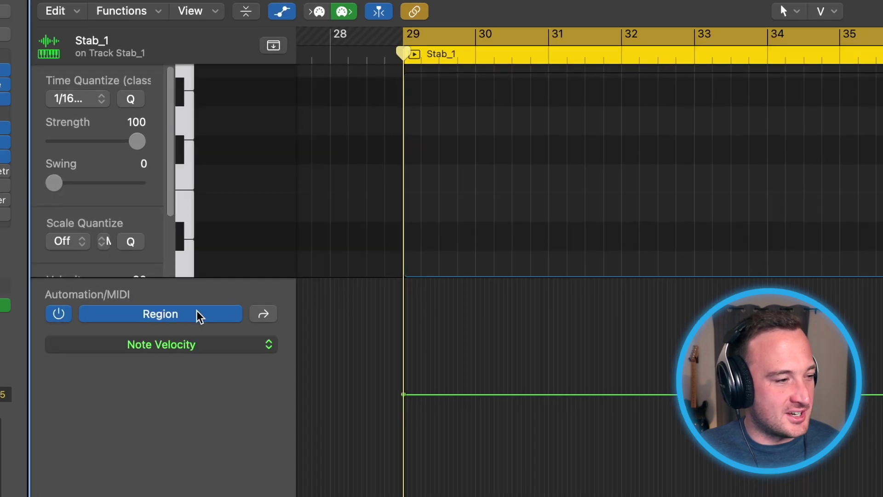
pyautogui.click(173, 343)
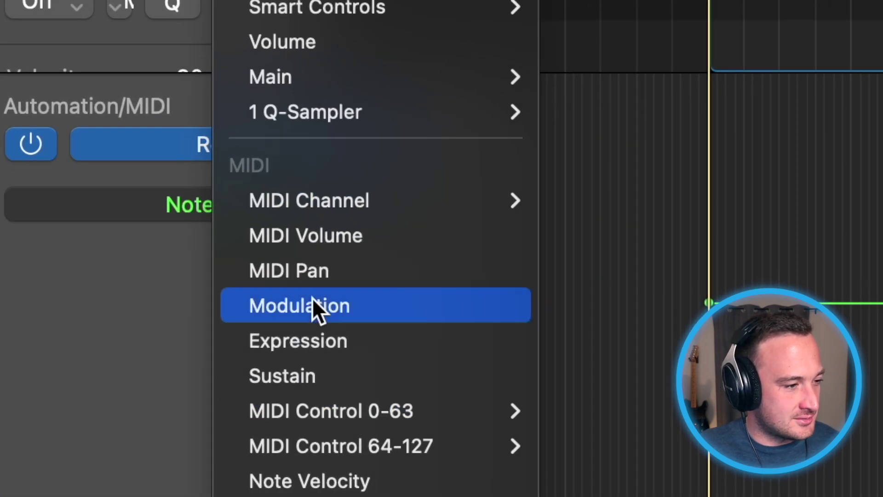
pyautogui.click(313, 303)
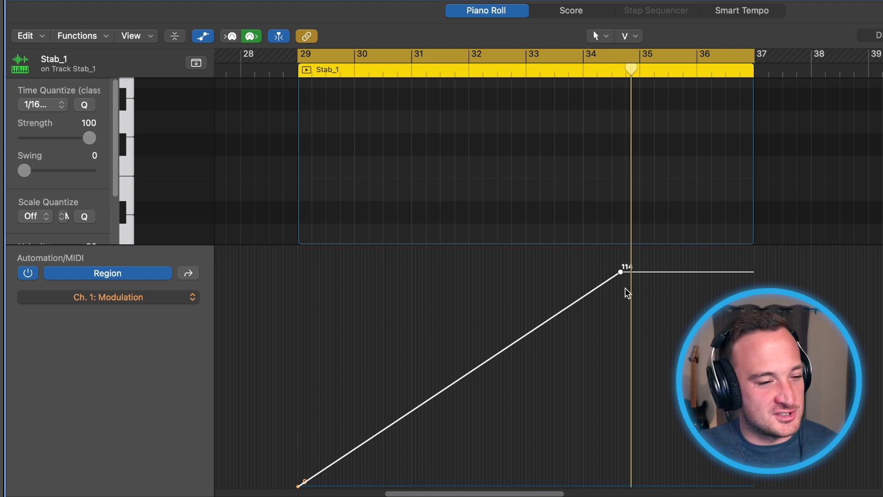
pyautogui.moveTo(620, 271); pyautogui.dragTo(444, 271)
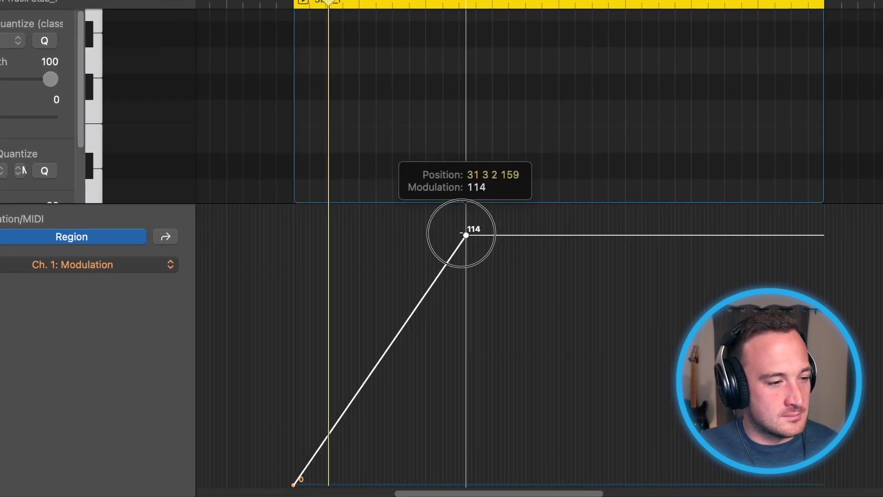
pyautogui.moveTo(466, 235); pyautogui.dragTo(469, 195)
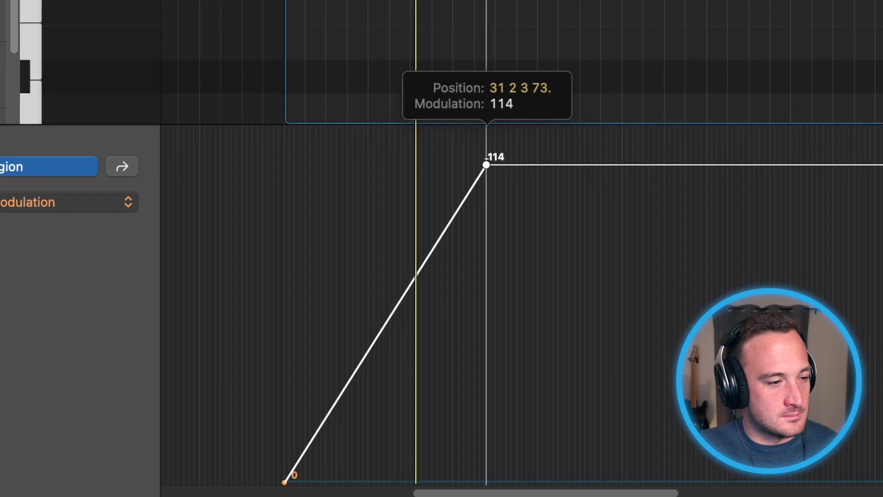
pyautogui.moveTo(486, 164); pyautogui.dragTo(487, 166)
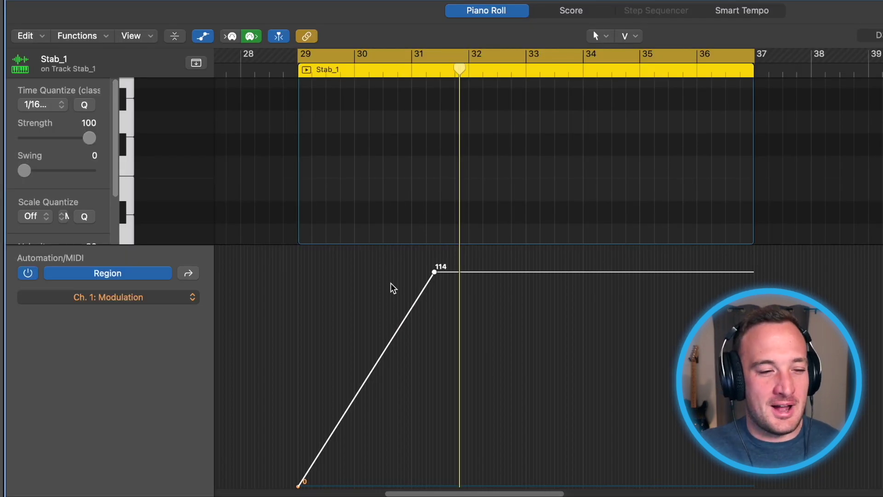
pyautogui.moveTo(473, 272); pyautogui.dragTo(465, 344)
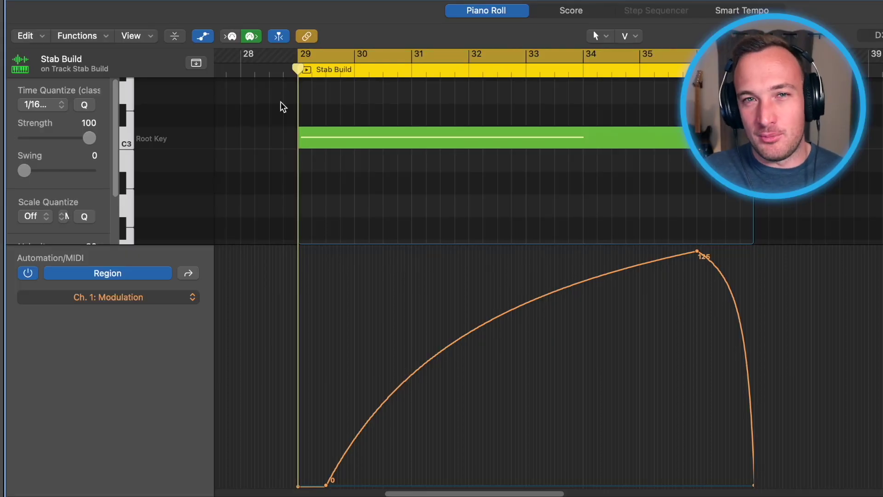
# - Play back the Stab Build region to hear the mod wheel build
pyautogui.press('space')
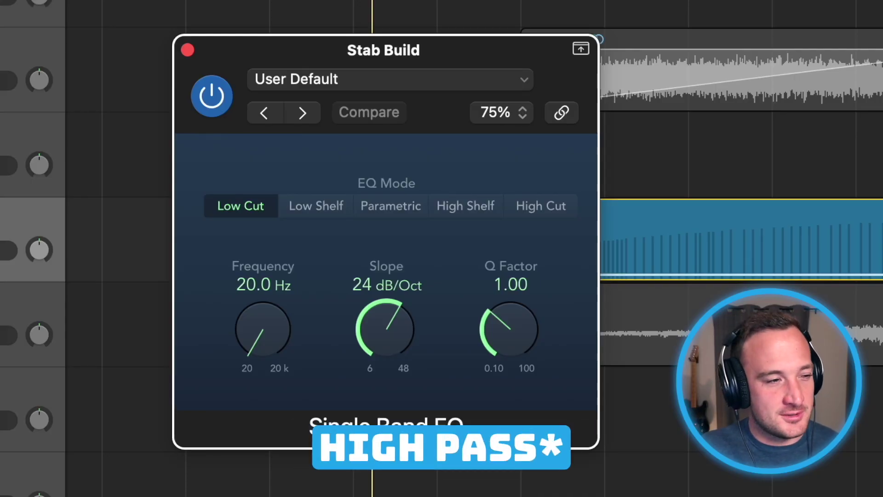
# - Sweep the Low Cut frequency up to 160 Hz, then back down to 27 Hz
pyautogui.moveTo(263, 332); pyautogui.dragTo(216, 221)
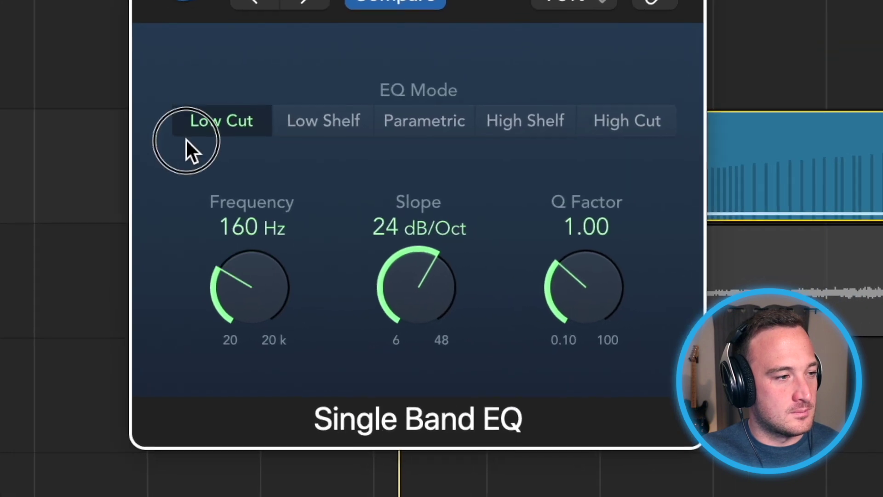
pyautogui.moveTo(186, 139); pyautogui.dragTo(178, 253)
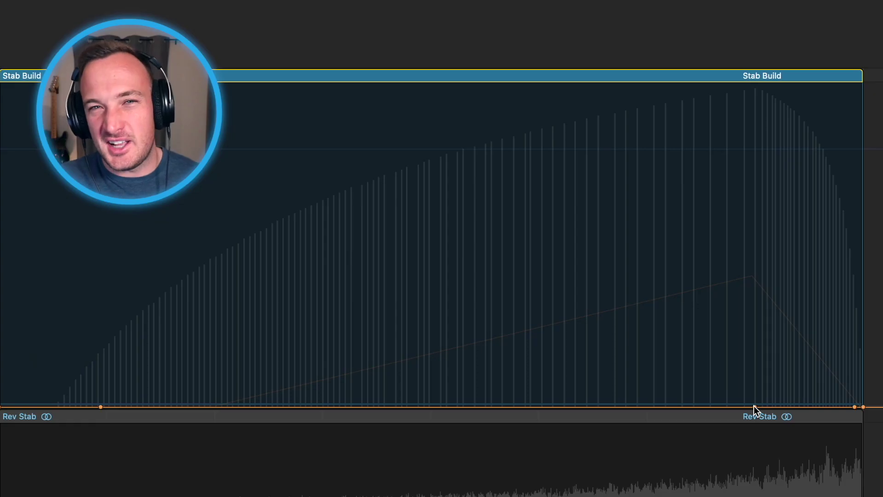
# - Raise the Rev Stab mix automation to 36.9% and select the Stab.1 region
pyautogui.moveTo(754, 406); pyautogui.dragTo(754, 288)
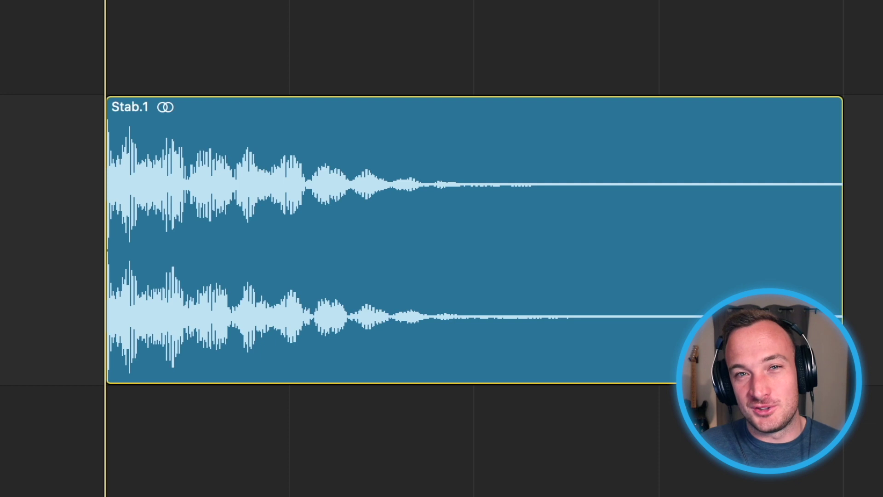
pyautogui.click(513, 248)
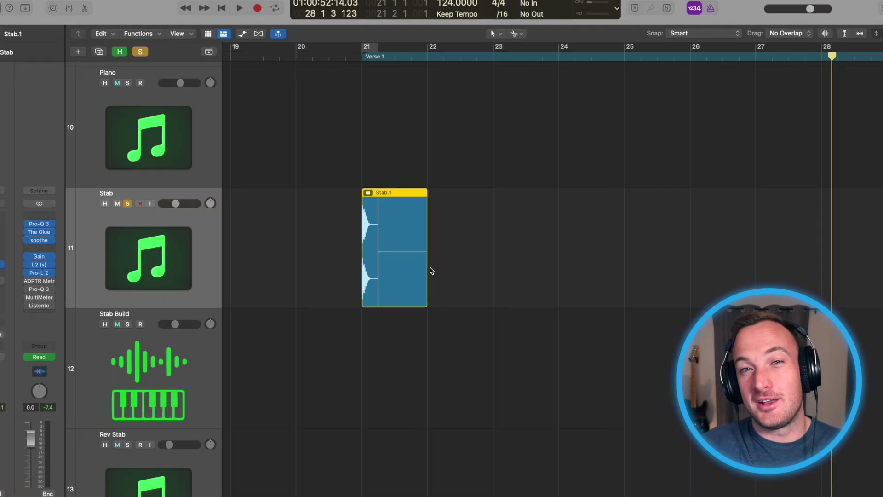
# - Bounce Stab.1 in place to a new track named 'Reverse'
pyautogui.hotkey('ctrl', 'b')
pyautogui.write('Reverse')
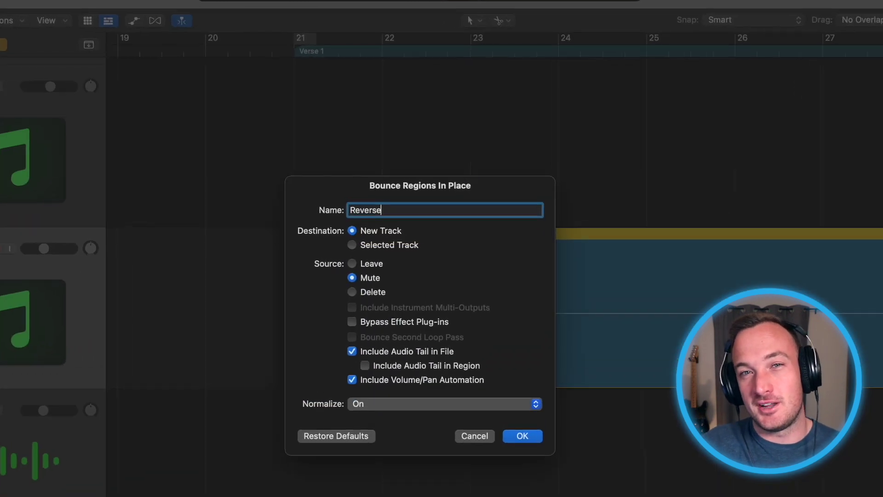
pyautogui.press('Return')
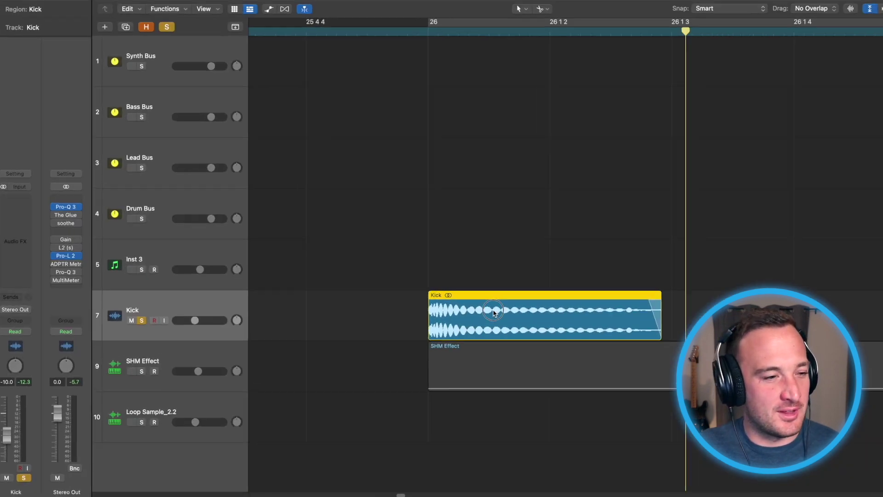
# - Load the Kick region into a new Quick Sampler track, loop it forward, and pull the loop end earlier
pyautogui.moveTo(285, 230); pyautogui.dragTo(152, 399)
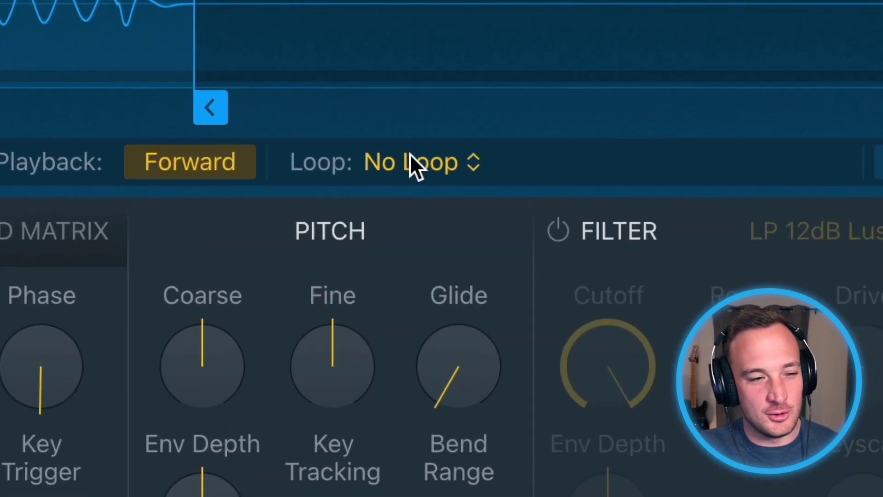
pyautogui.click(424, 219)
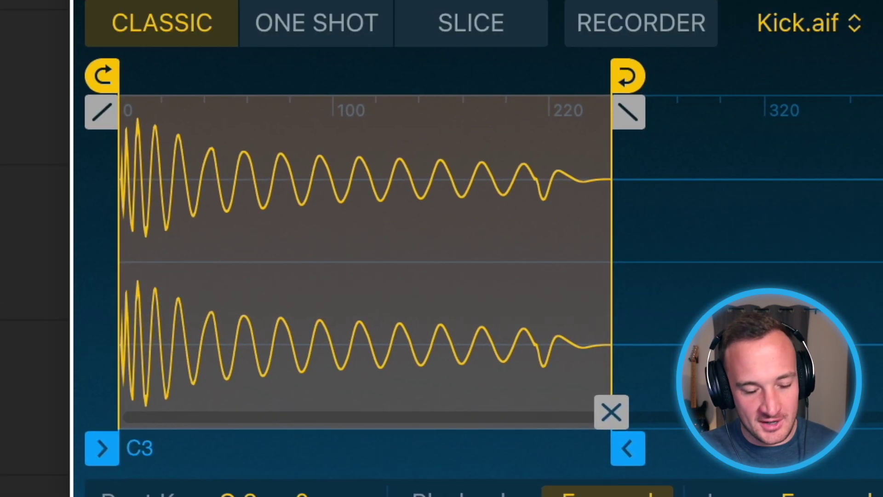
pyautogui.moveTo(628, 78)
pyautogui.mouseDown()
pyautogui.moveTo(420, 78)
pyautogui.moveTo(361, 97)
pyautogui.mouseUp()
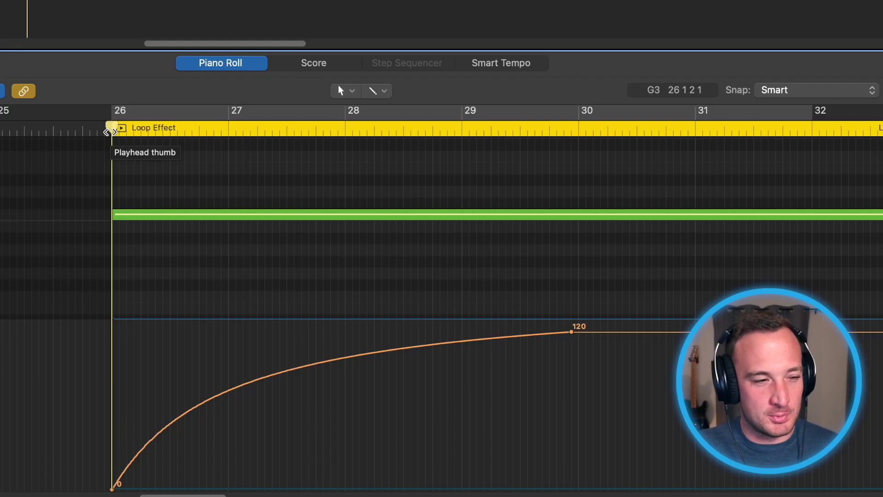
# - Play back the looping Loop Effect build with its mod-wheel automation
pyautogui.press('space')
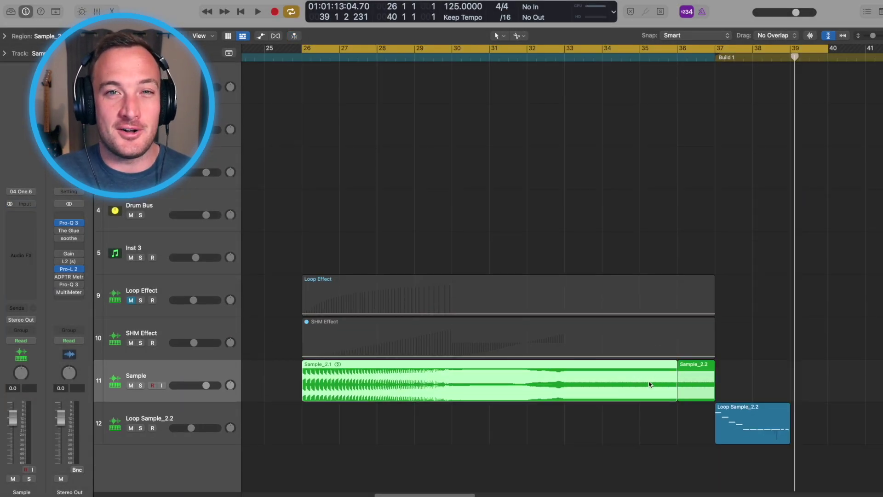
# - Load the Sample_2.2 region into a Quick Sampler (Original) on a new instrument track
pyautogui.moveTo(427, 376); pyautogui.dragTo(165, 466)
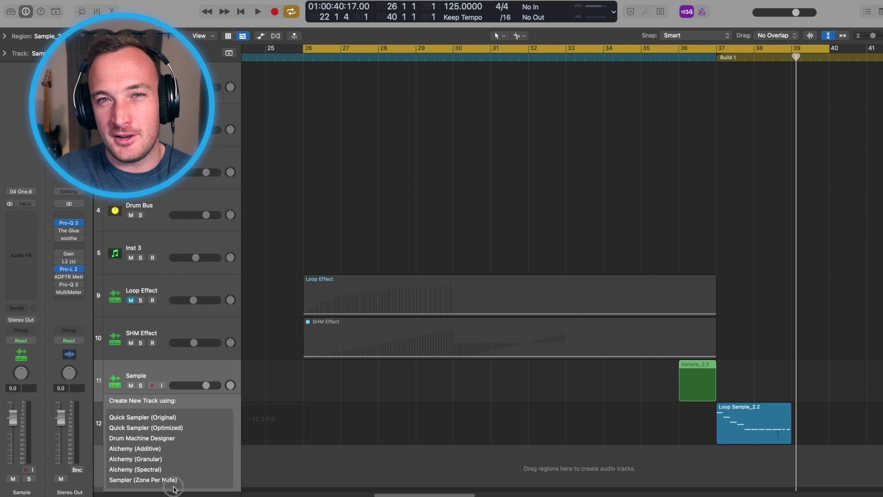
pyautogui.click(147, 414)
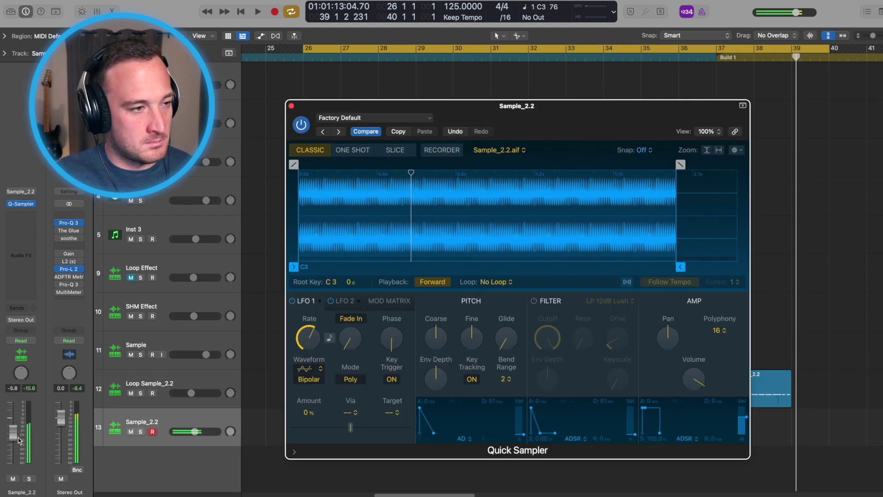